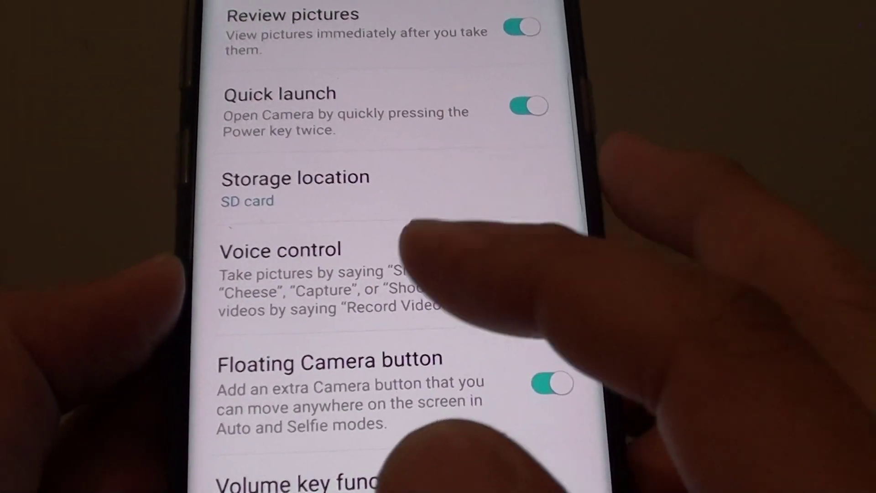
# Switch on Voice control so photos are taken by saying Smile, Cheese, Capture or Shoot.
pyautogui.click(343, 261)
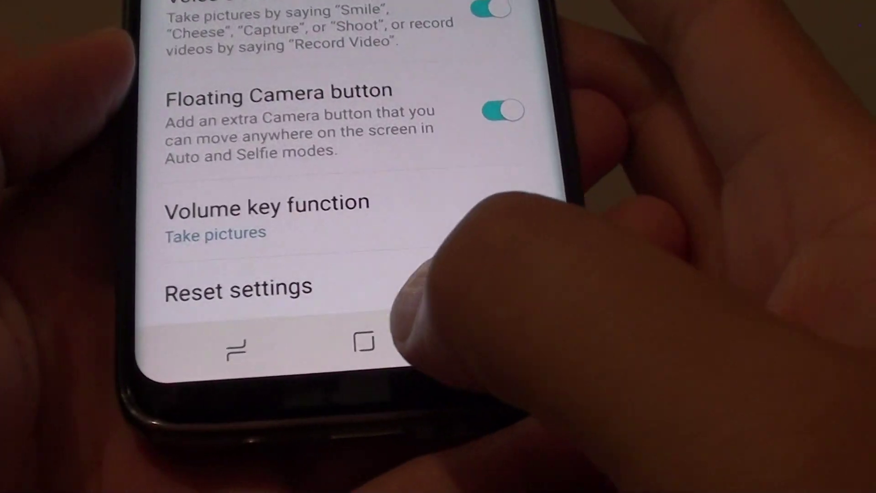
pyautogui.click(366, 342)
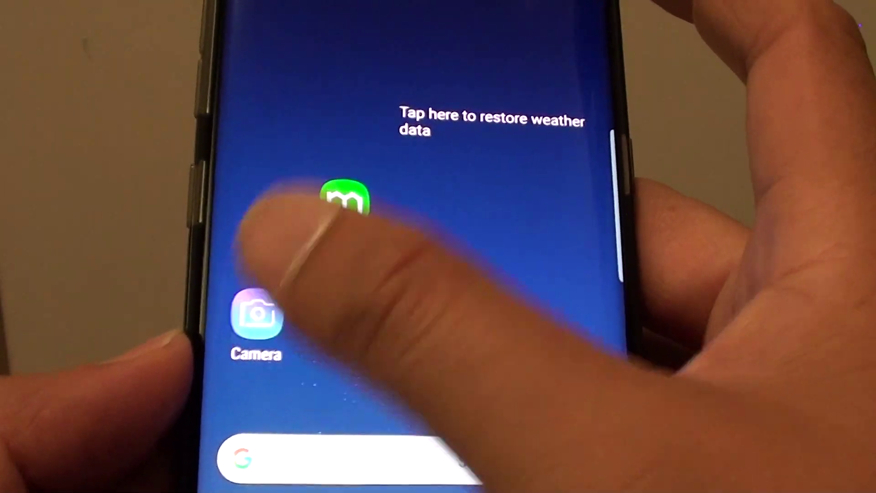
pyautogui.press('XF86PowerOff')
pyautogui.press('XF86PowerOff')
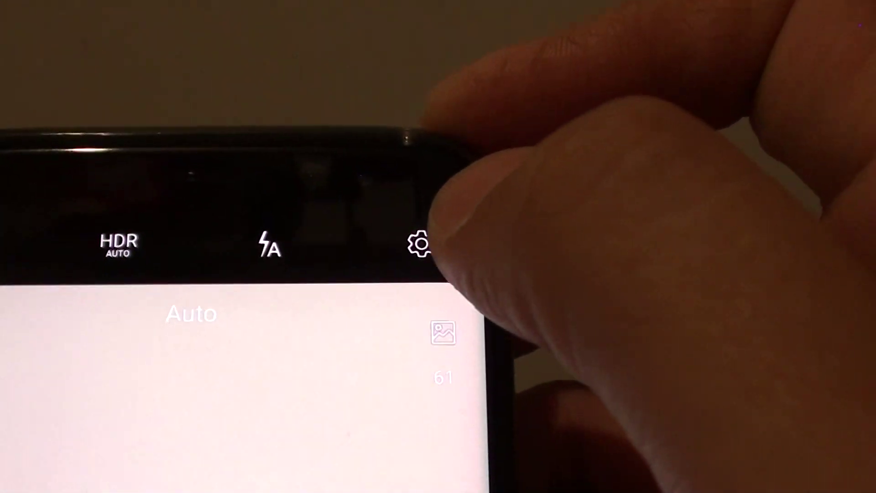
pyautogui.click(431, 206)
pyautogui.scroll(-5, 439, 274)
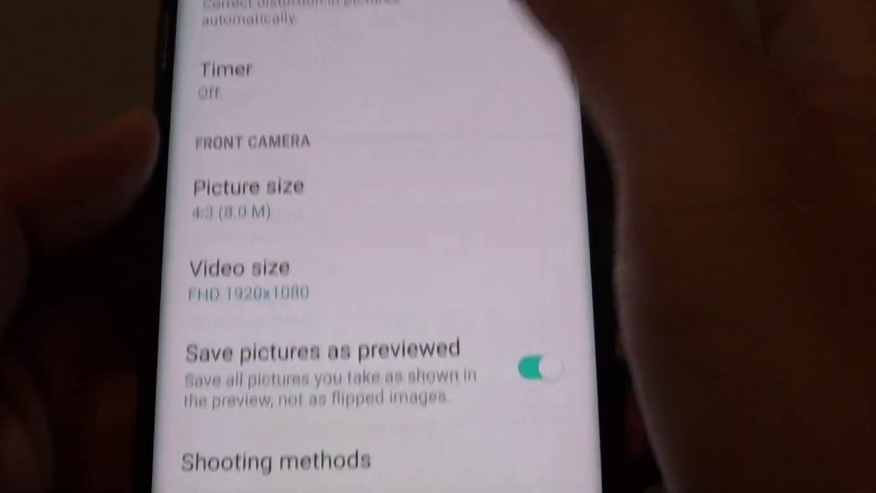
pyautogui.scroll(-5, 439, 274)
pyautogui.scroll(-2, 438, 226)
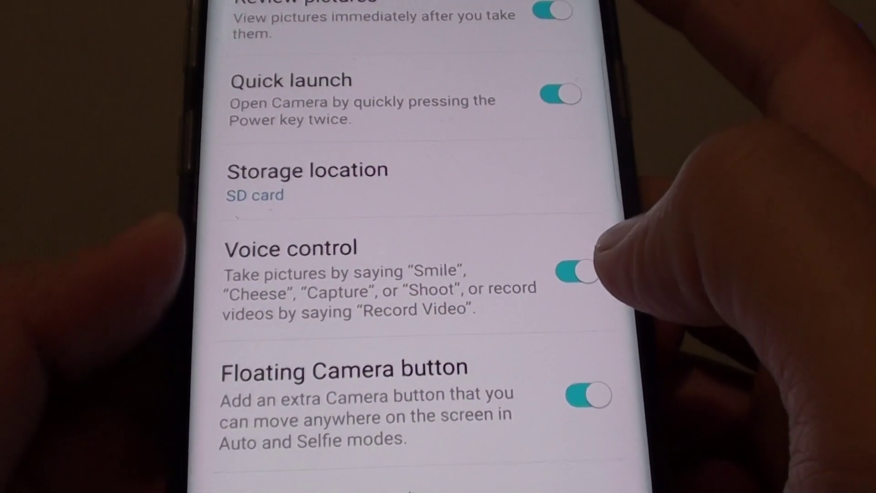
pyautogui.click(543, 262)
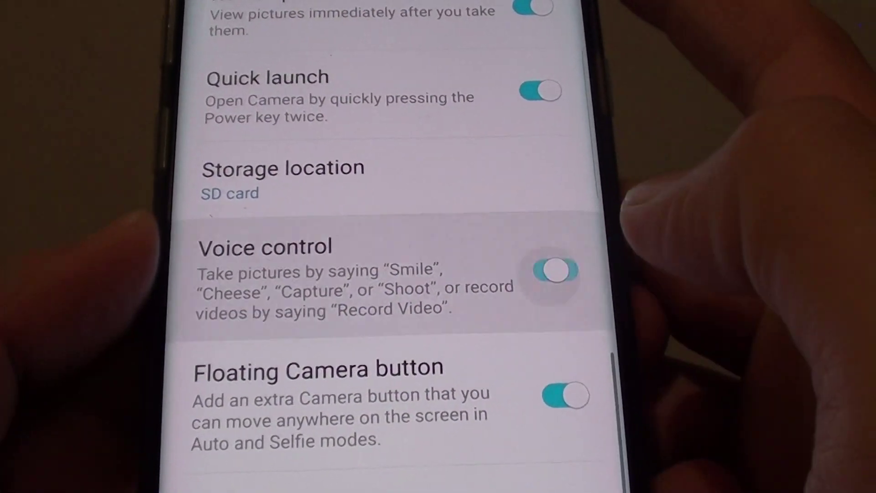
pyautogui.click(555, 261)
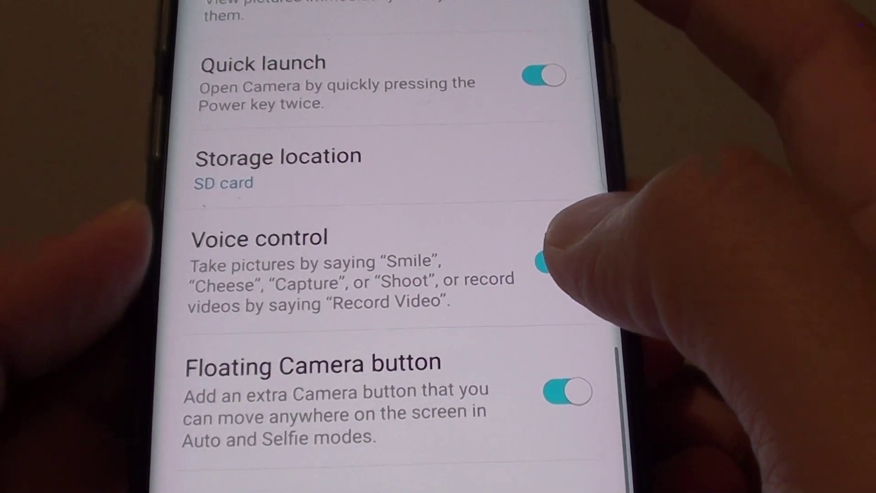
pyautogui.click(555, 259)
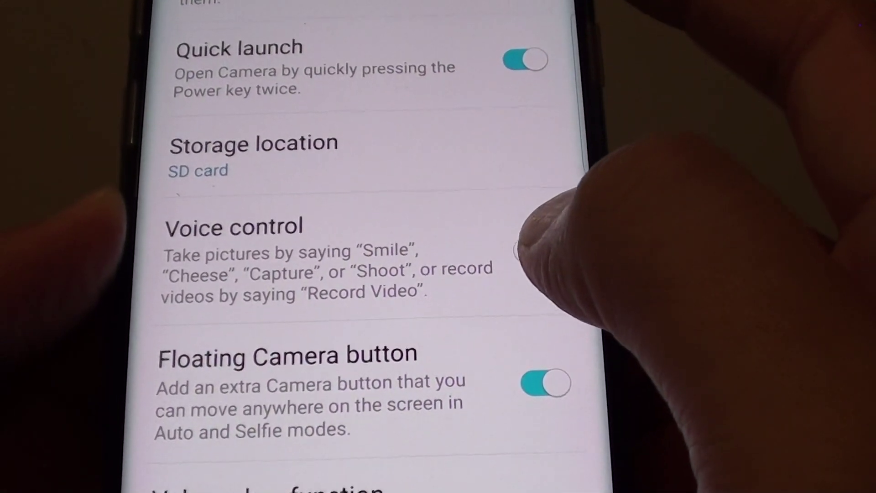
pyautogui.click(537, 251)
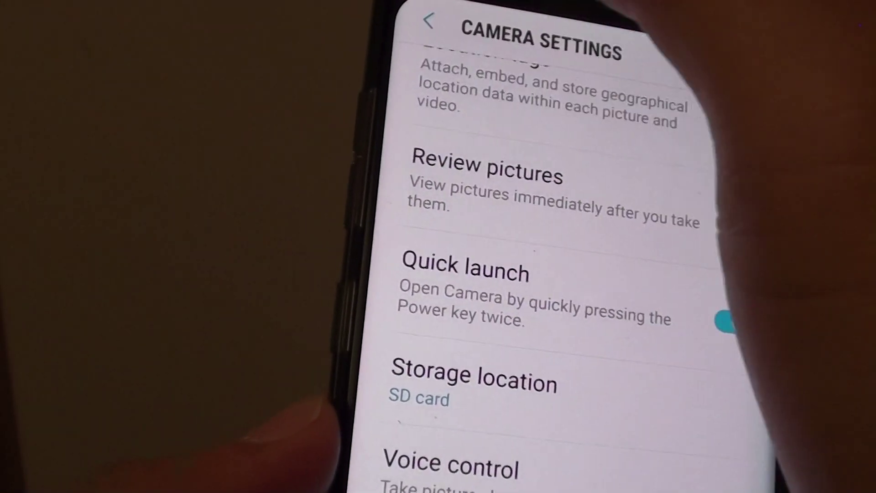
# Leave Camera Settings and return to the viewfinder.
pyautogui.click(429, 21)
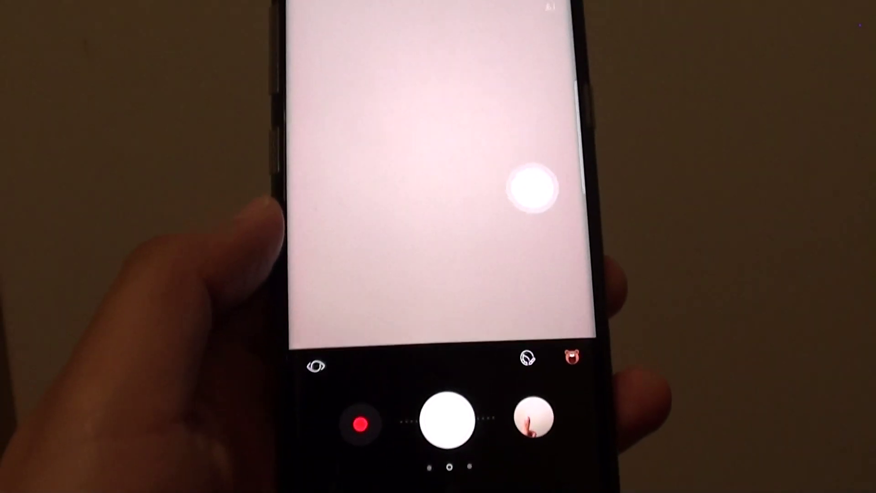